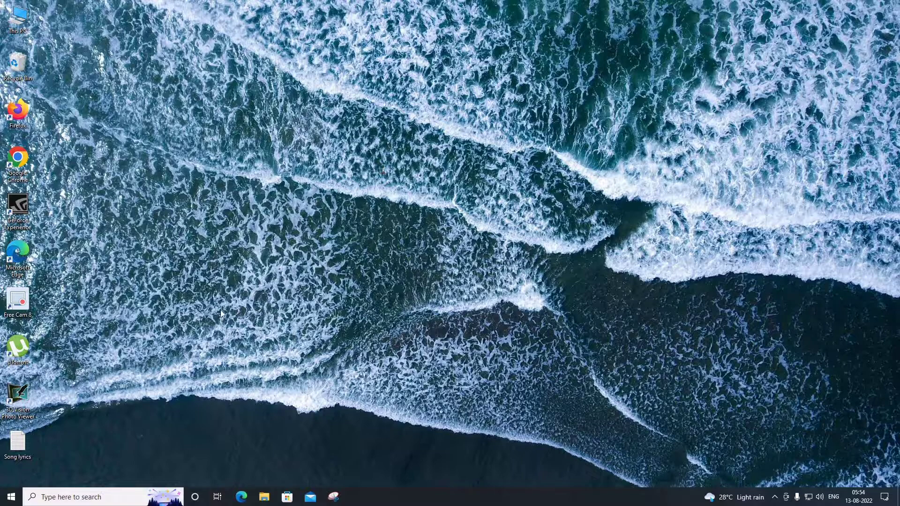
# Step: Open the Windows taskbar search to look for the Run app
pyautogui.click(83, 498)
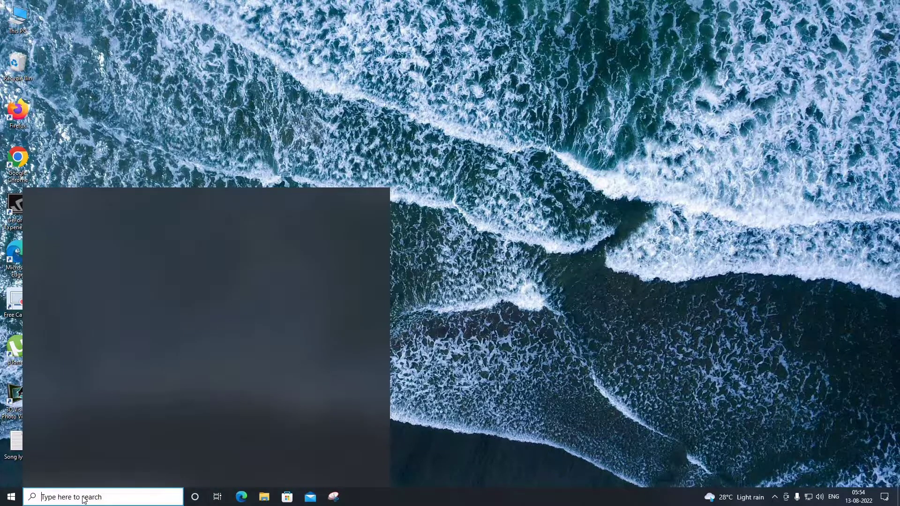
pyautogui.write('run')
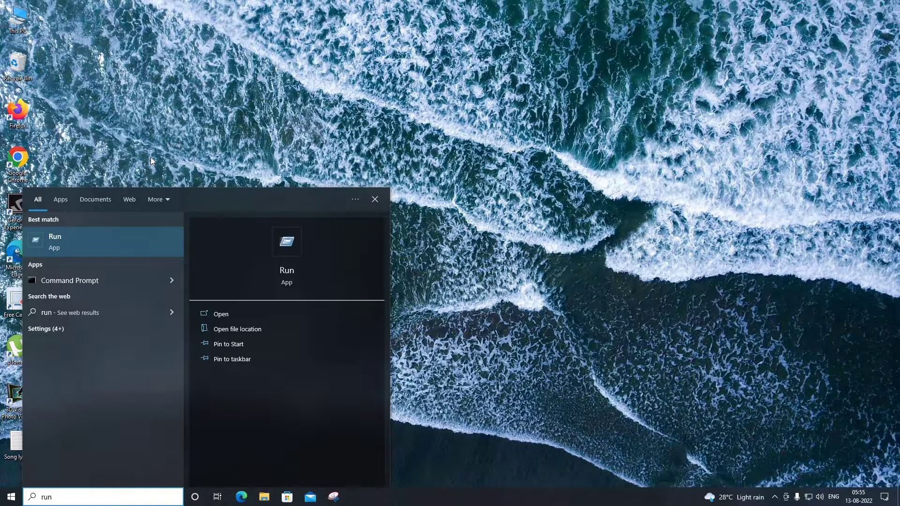
# Step: Launch Run, submit the mrt command, and approve administrator rights for the tool
pyautogui.press('Return')
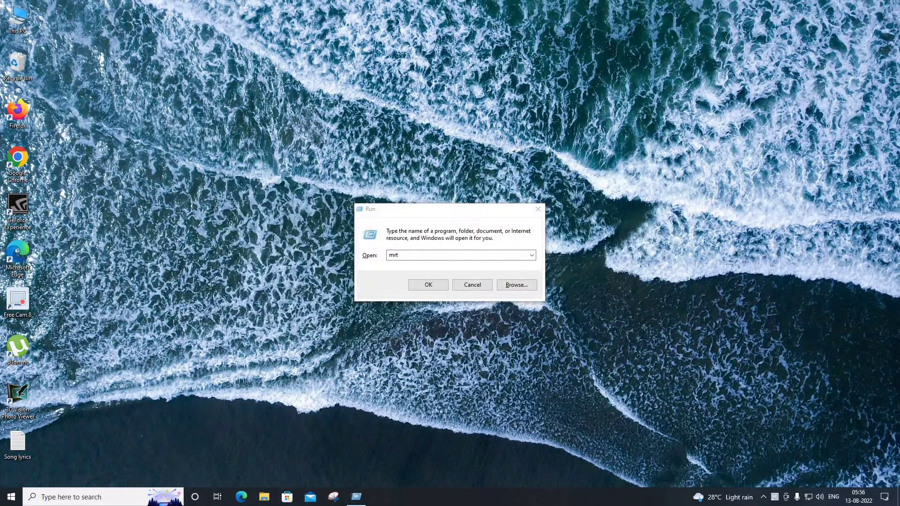
pyautogui.click(410, 256)
pyautogui.click(414, 283)
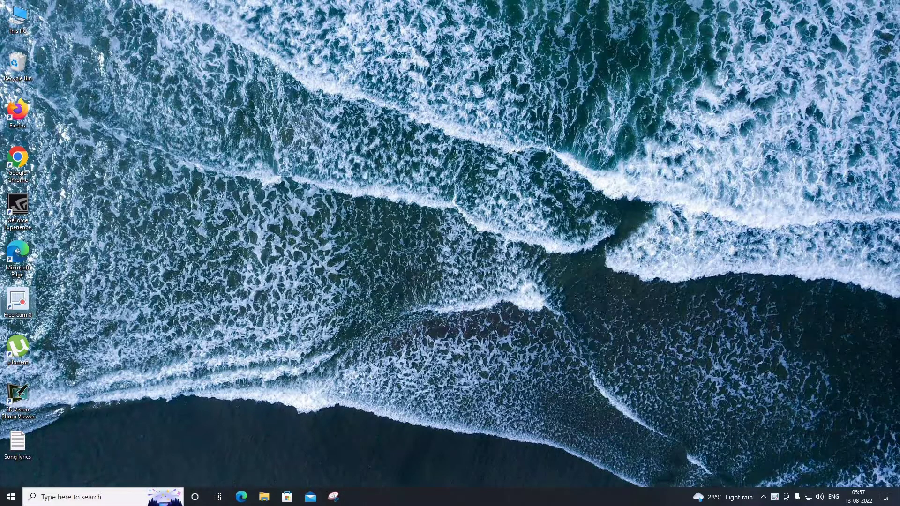
pyautogui.hotkey('alt', 'y')
# Step: Centre the removal tool window and move past the welcome page to scan selection
pyautogui.moveTo(165, 14); pyautogui.dragTo(443, 116)
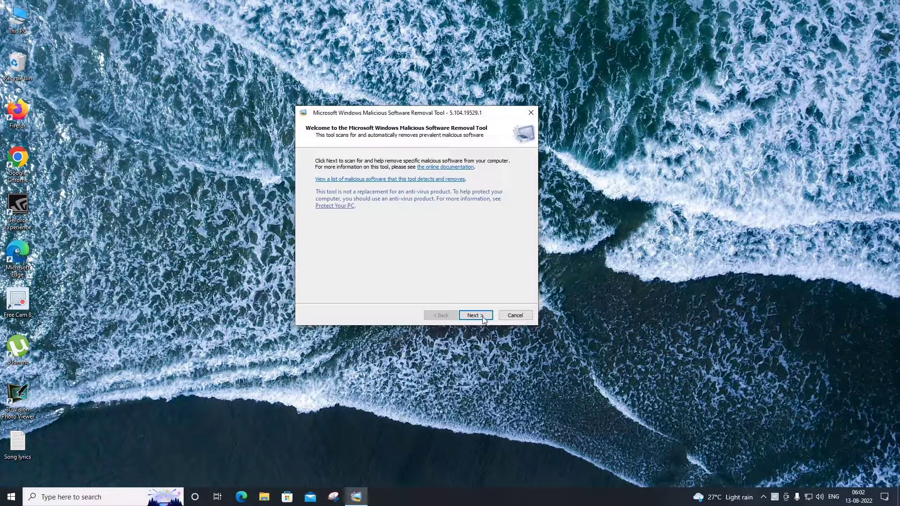
pyautogui.click(482, 320)
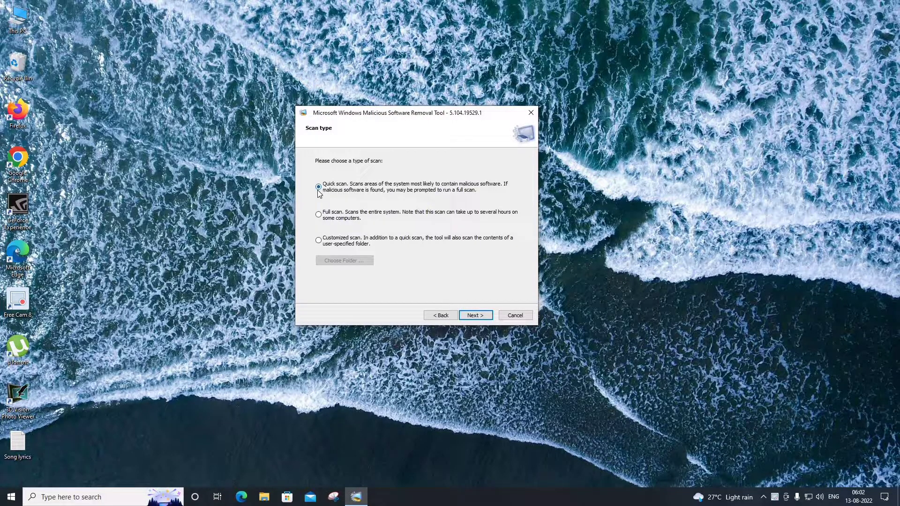
# Step: Start the quick scan and let it finish with no malicious software detected
pyautogui.click(480, 316)
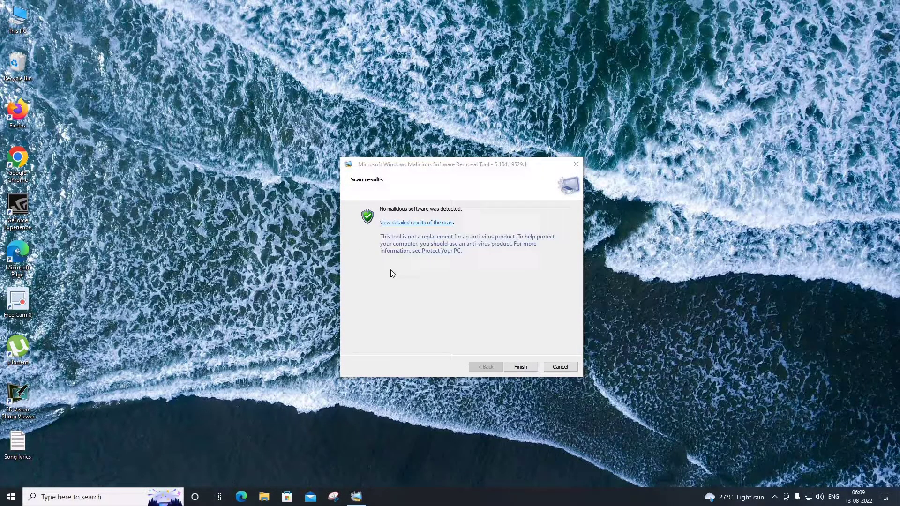
pyautogui.click(520, 367)
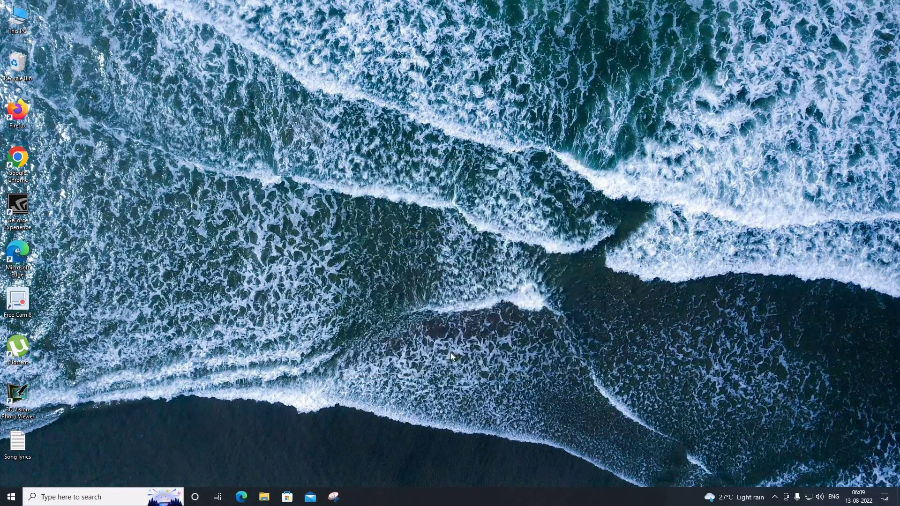